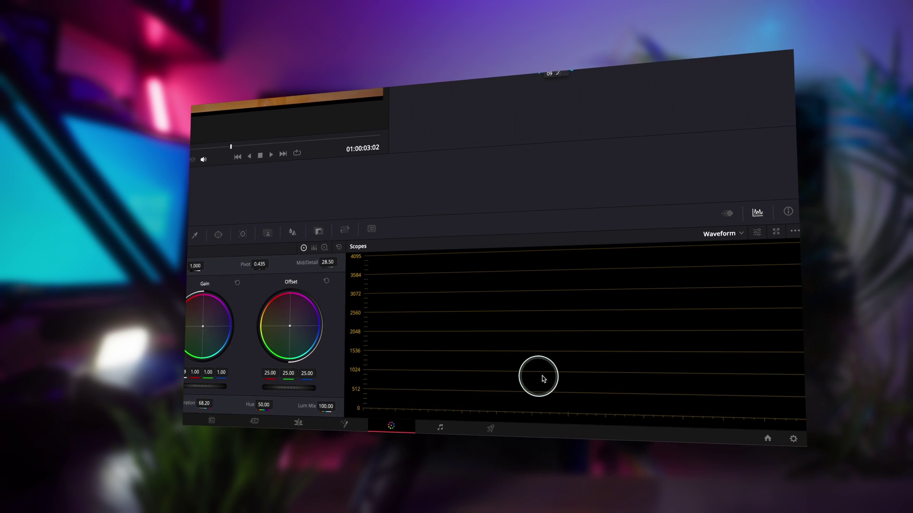
# - Preview the Parade scope and return to Waveform, then stop at 01:00:03:02 on the Color page
pyautogui.click(751, 237)
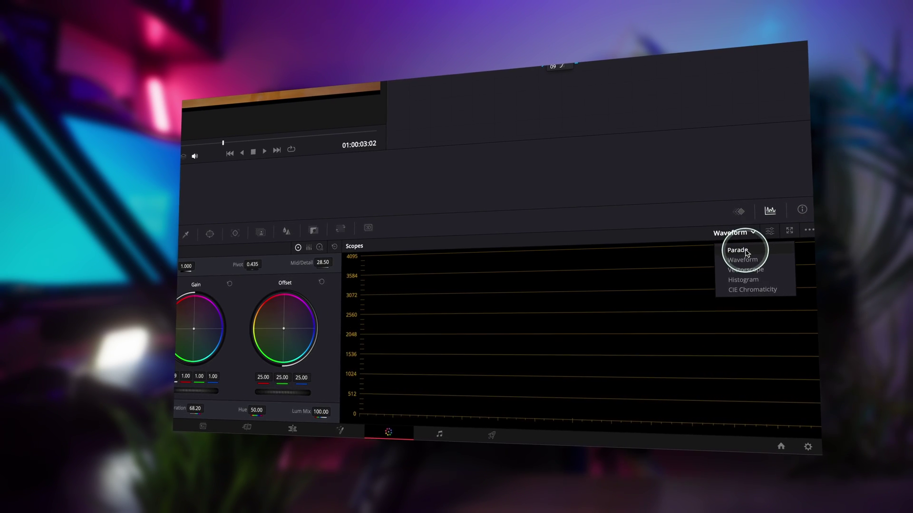
pyautogui.click(749, 251)
pyautogui.click(749, 235)
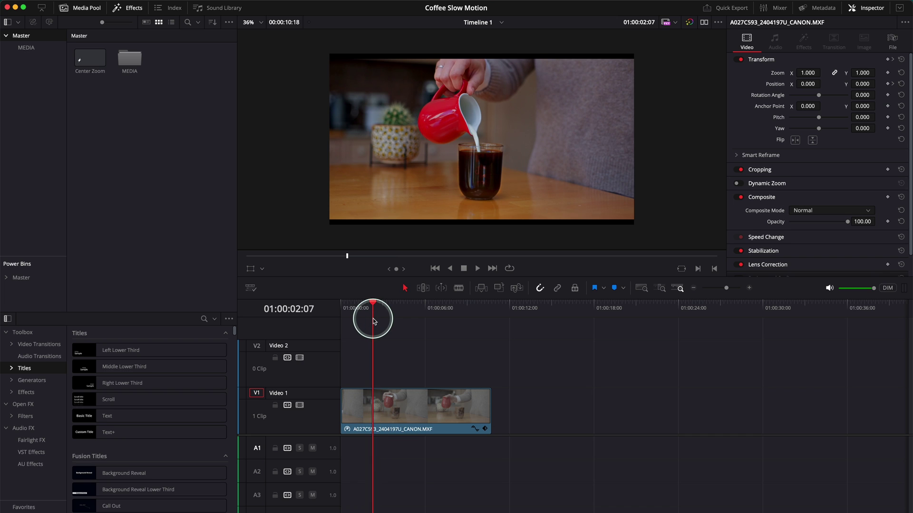
pyautogui.click(429, 357)
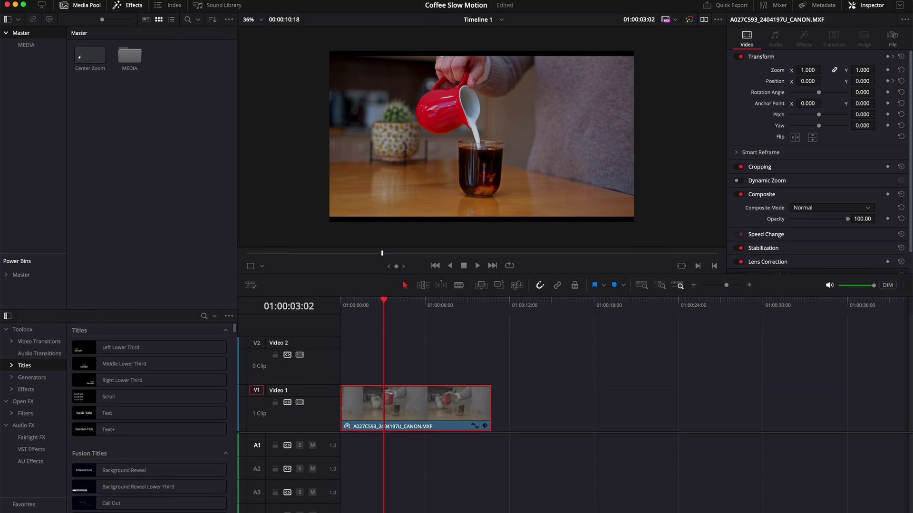
pyautogui.click(509, 507)
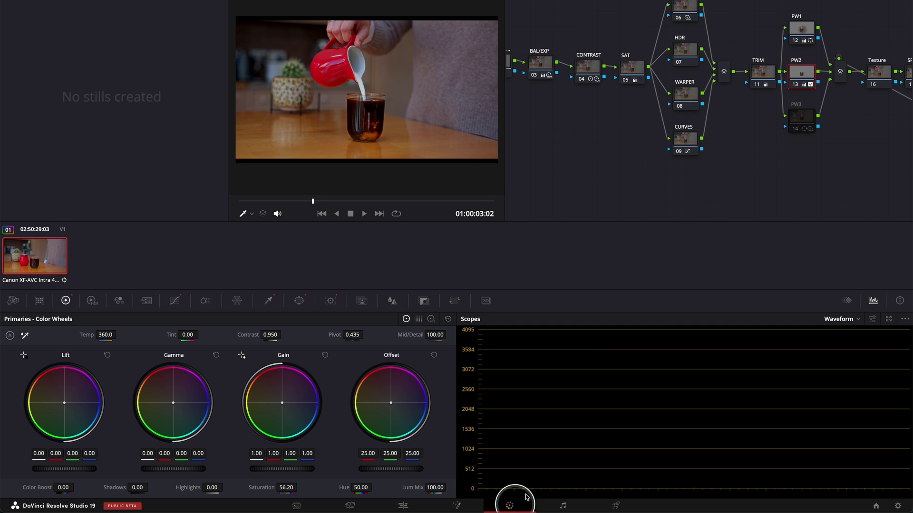
pyautogui.click(900, 508)
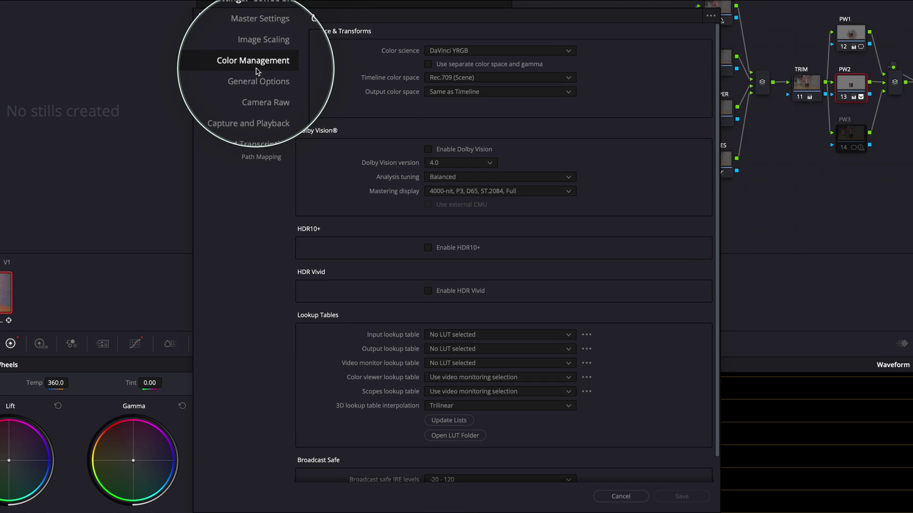
pyautogui.click(451, 52)
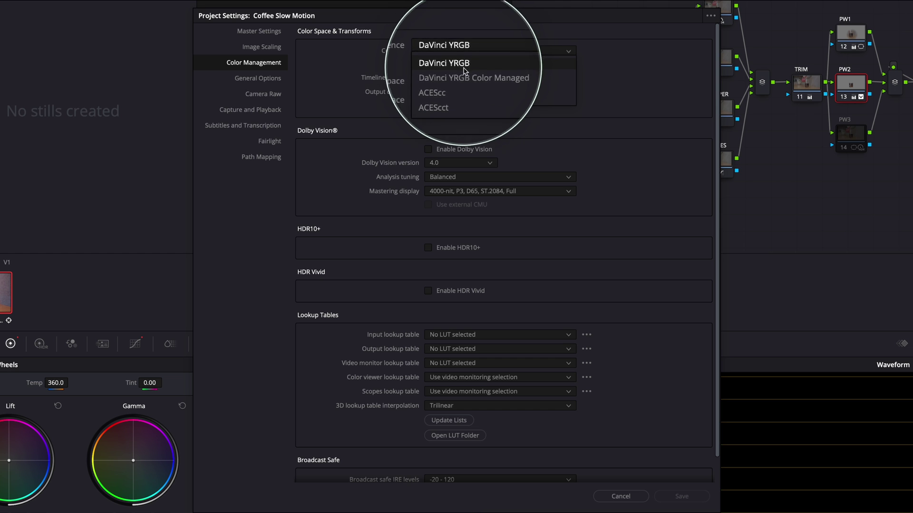
pyautogui.click(392, 63)
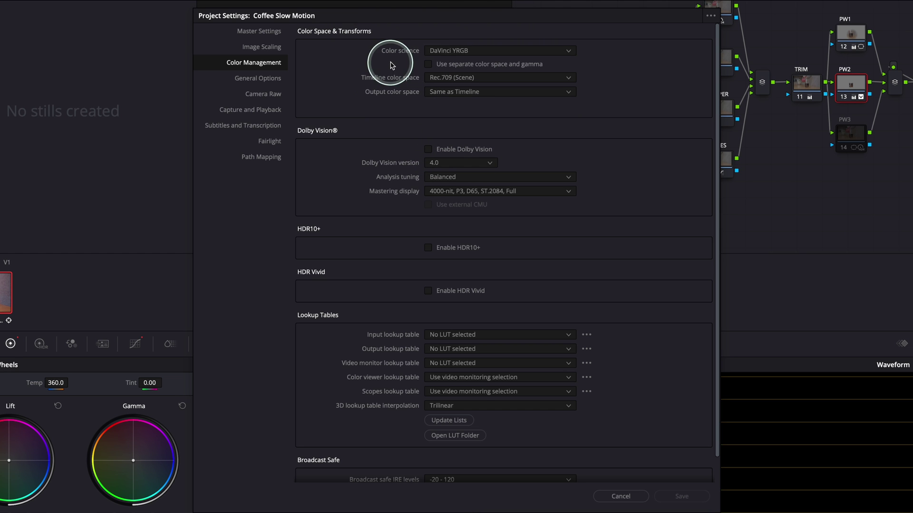
pyautogui.click(621, 497)
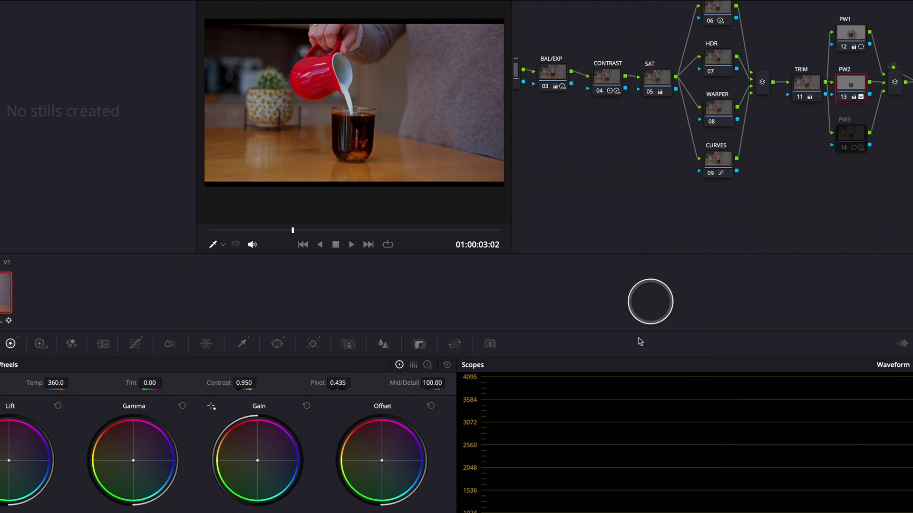
pyautogui.click(889, 365)
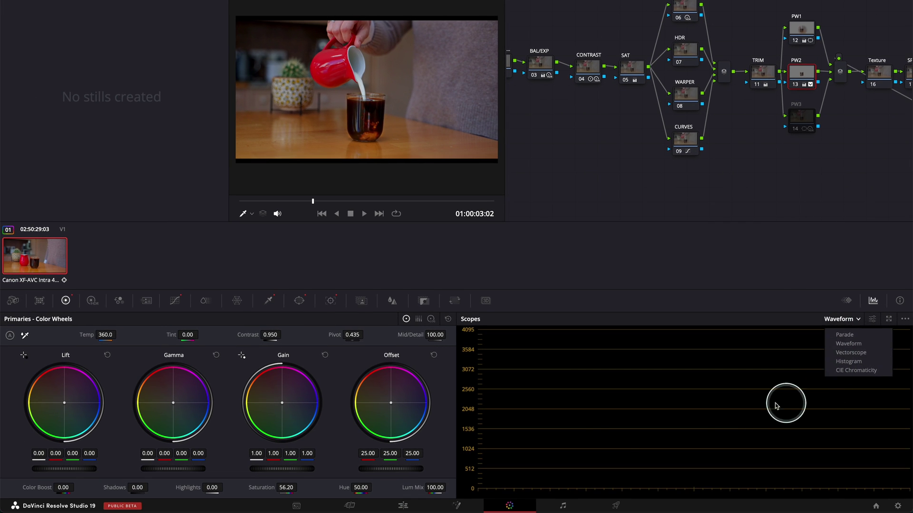
pyautogui.click(859, 454)
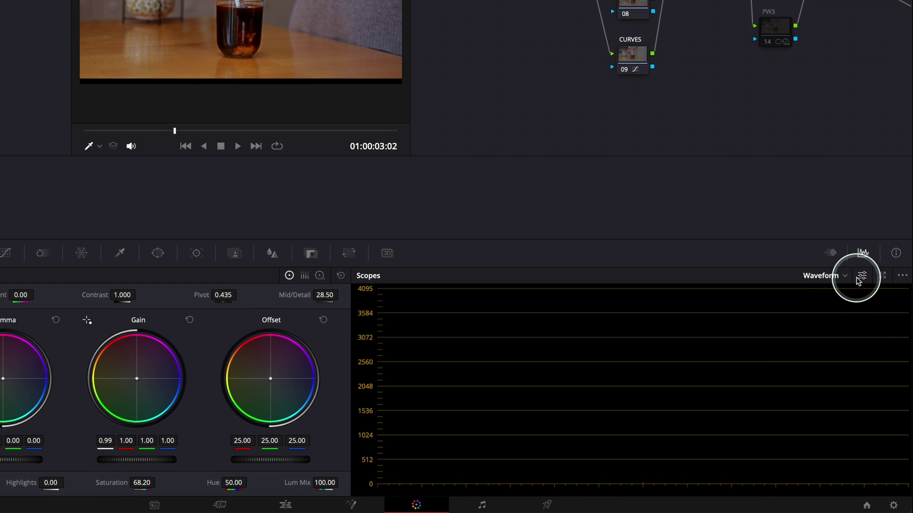
pyautogui.click(858, 318)
pyautogui.click(837, 295)
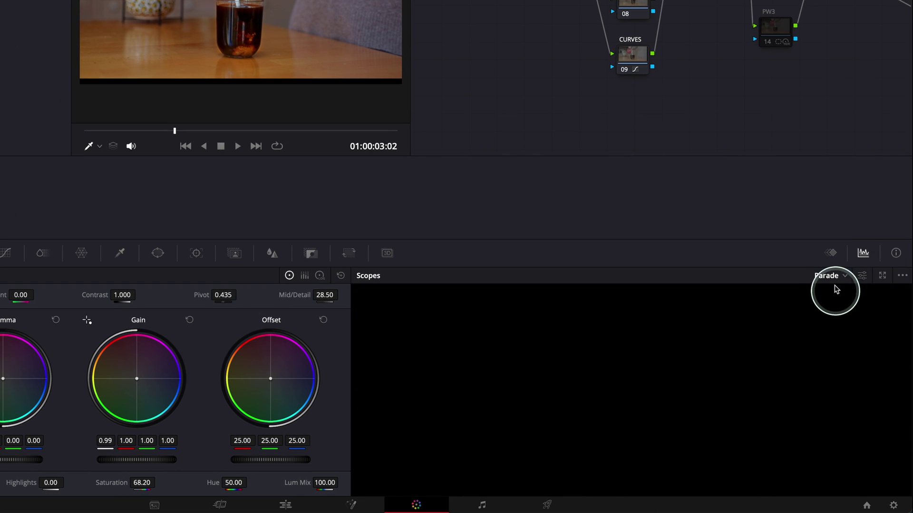
pyautogui.click(835, 277)
pyautogui.click(833, 307)
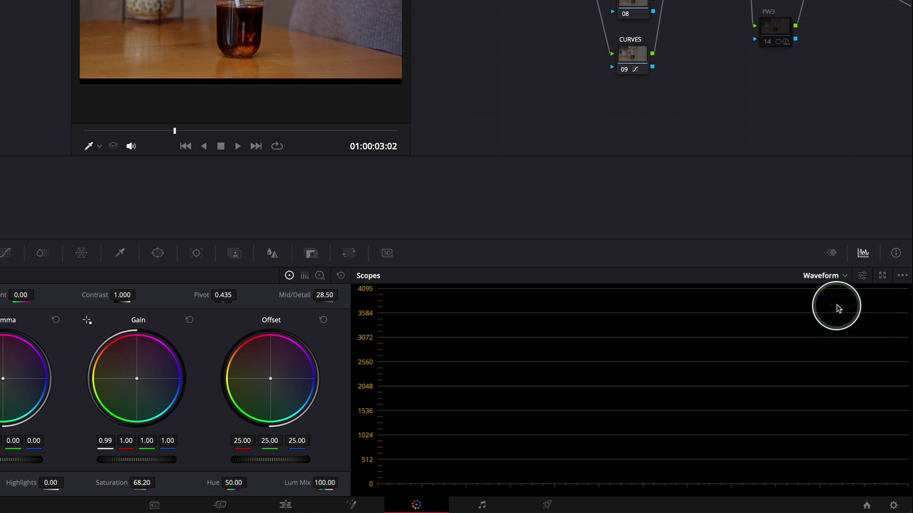
pyautogui.click(835, 277)
pyautogui.click(832, 317)
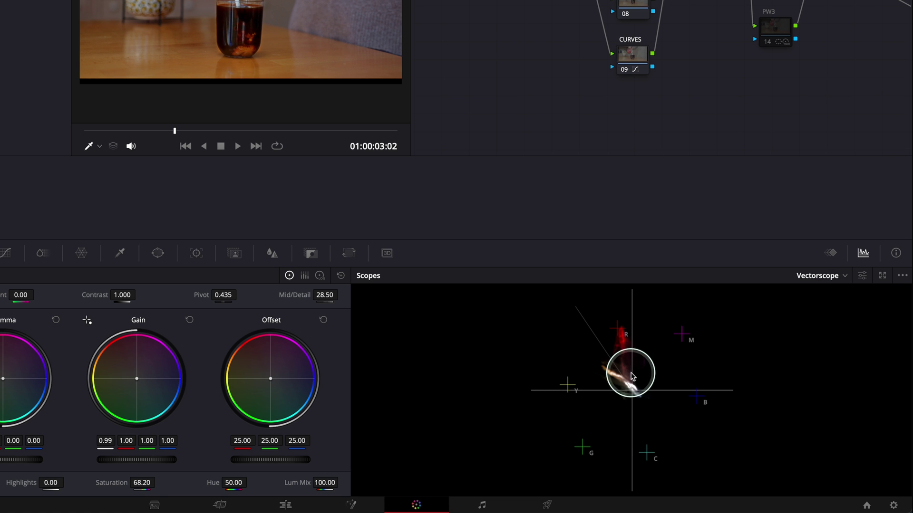
pyautogui.click(818, 276)
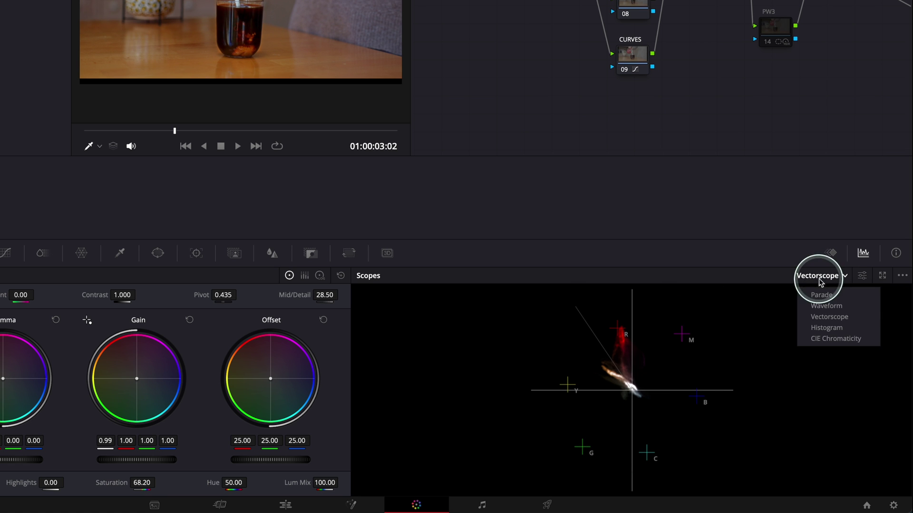
pyautogui.click(826, 329)
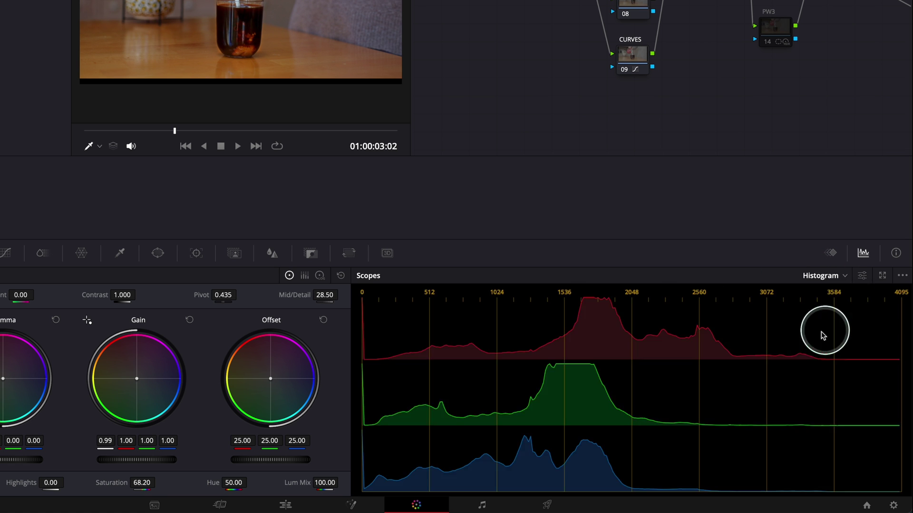
pyautogui.click(813, 277)
pyautogui.click(827, 312)
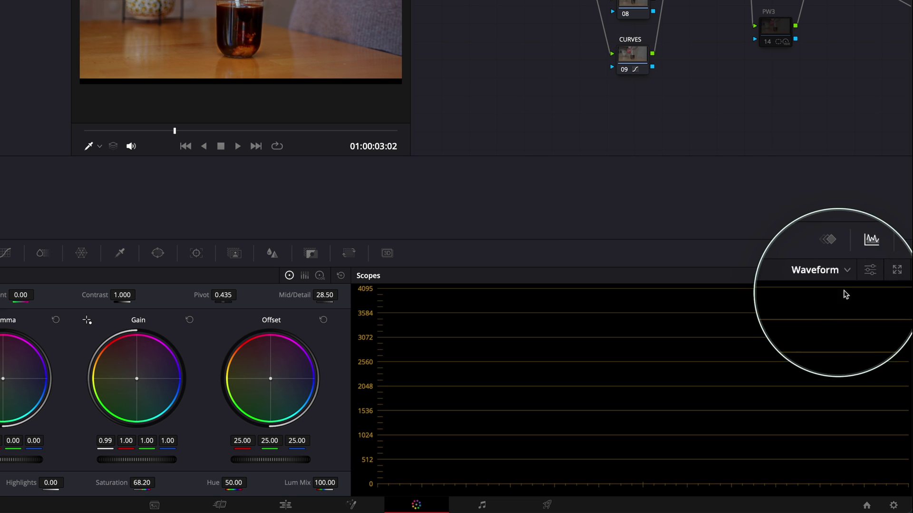
# - In the waveform display settings, compare the CbCr and Y views, then choose RGB mode
pyautogui.click(862, 276)
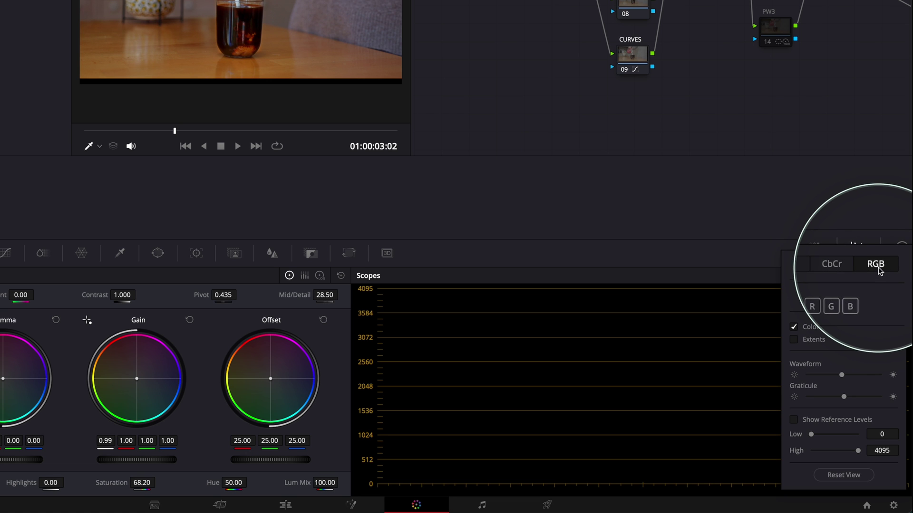
pyautogui.click(848, 269)
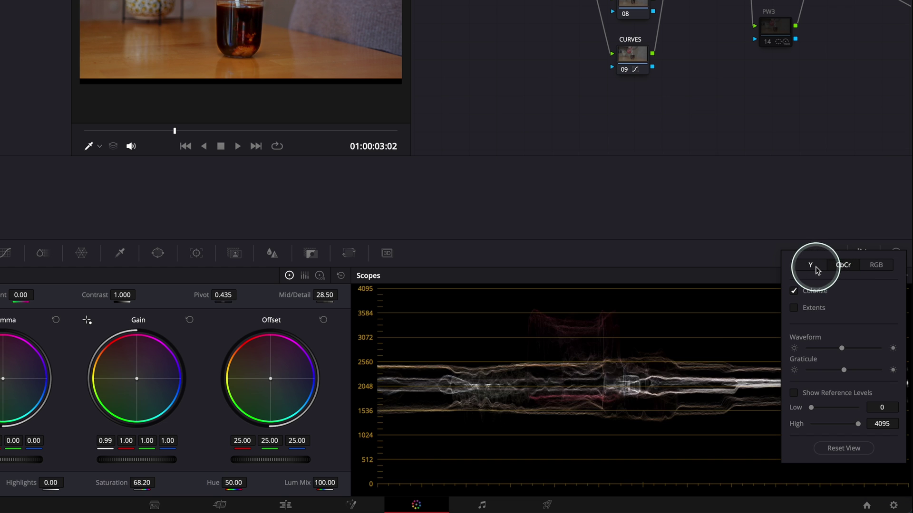
pyautogui.click(816, 269)
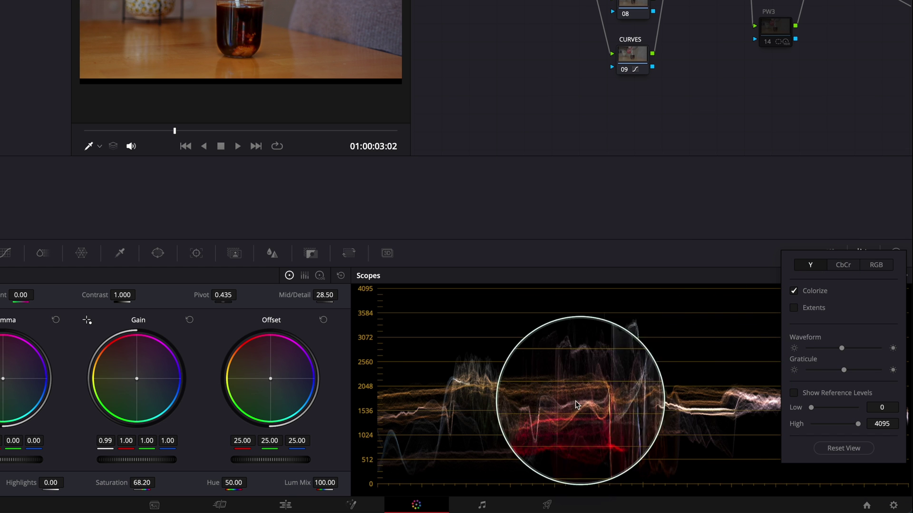
pyautogui.click(845, 268)
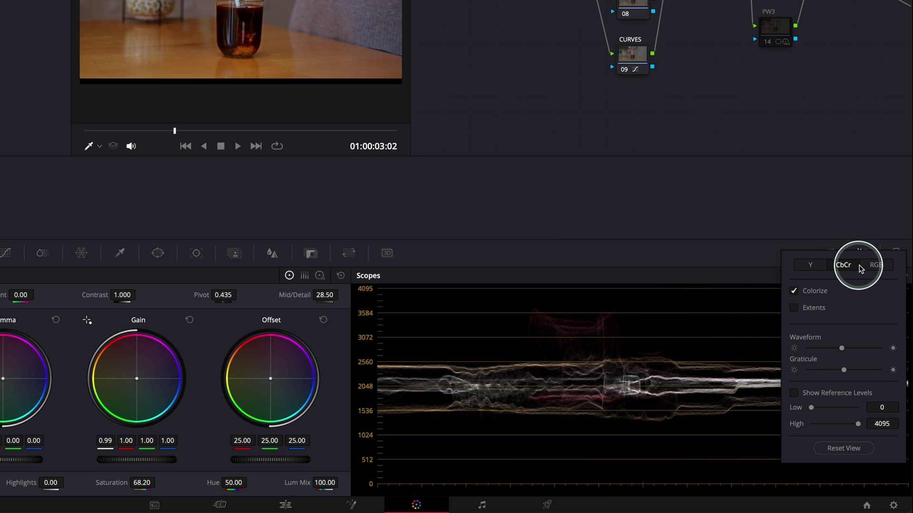
pyautogui.click(874, 267)
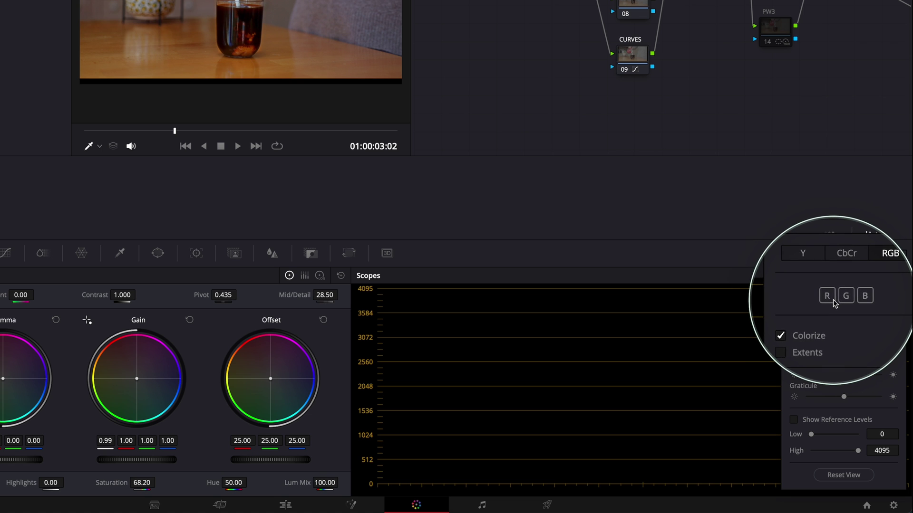
# - Enable the R, G and B channel traces, then compare the CbCr and luma Y views
pyautogui.click(828, 298)
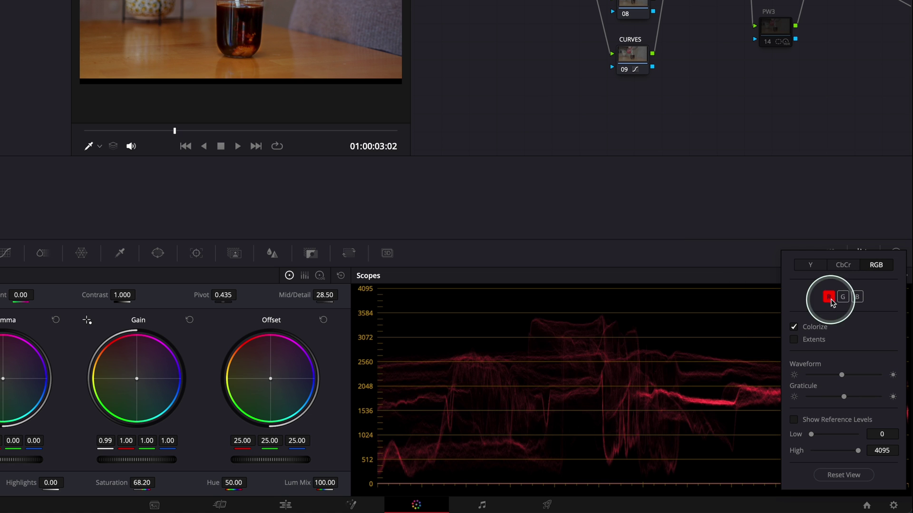
pyautogui.click(842, 298)
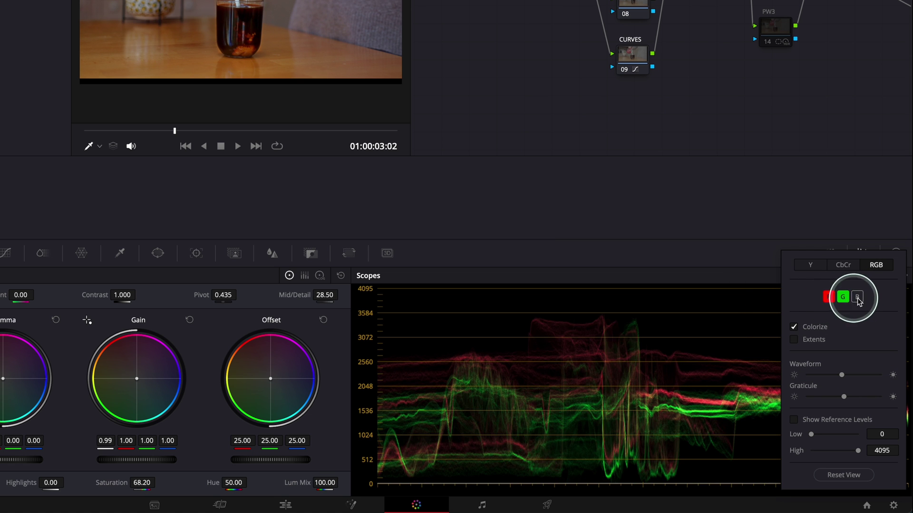
pyautogui.click(858, 299)
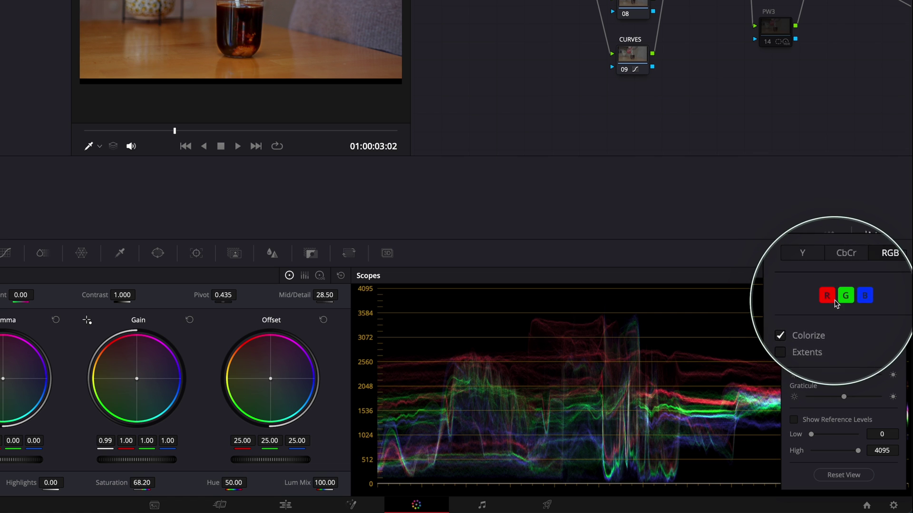
pyautogui.click(844, 266)
pyautogui.click(811, 265)
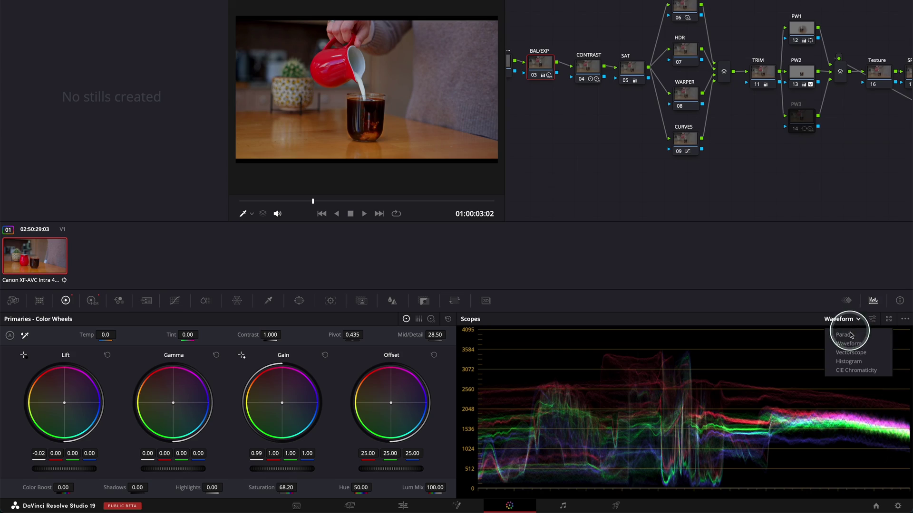
# - Switch the scope to Vectorscope and turn off Show Skin Tone Indicator in its settings
pyautogui.click(851, 353)
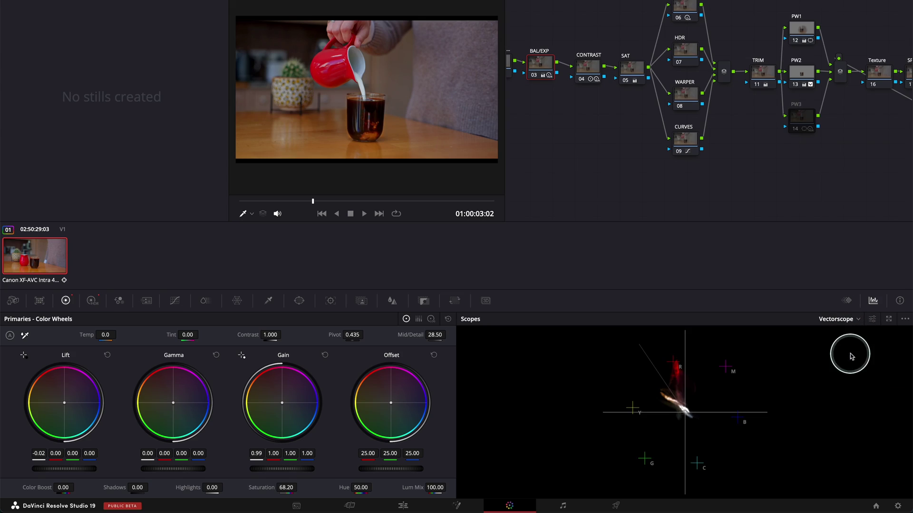
pyautogui.click(905, 320)
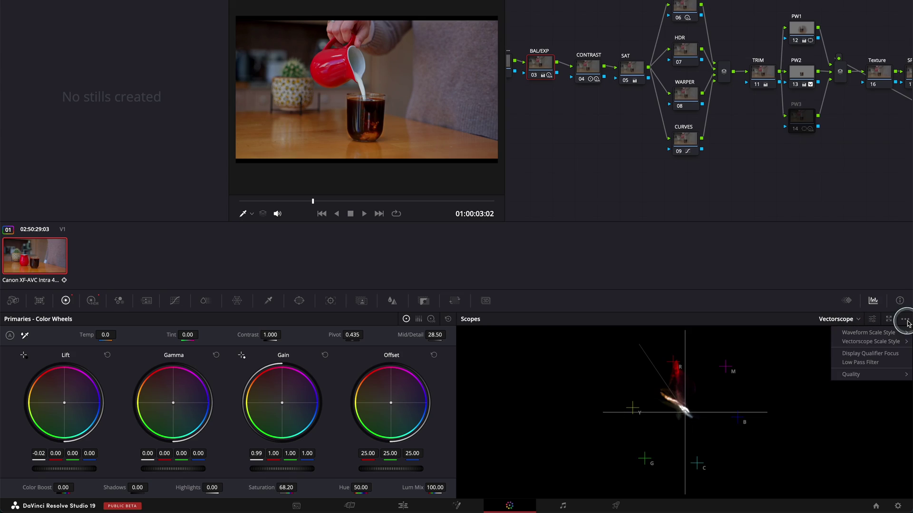
pyautogui.click(690, 396)
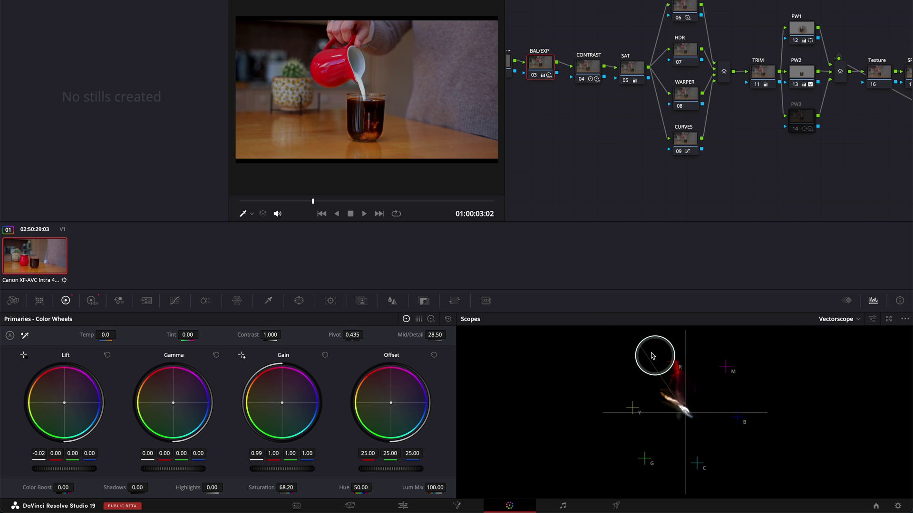
pyautogui.click(872, 320)
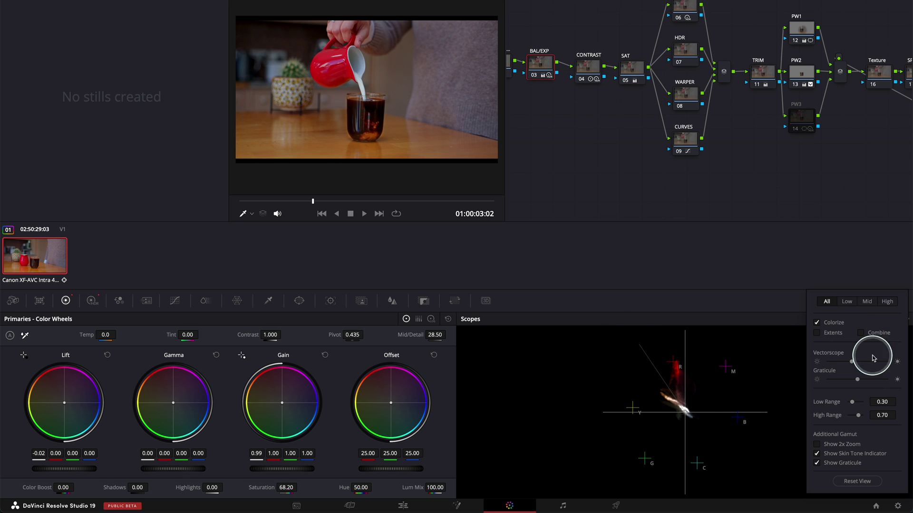
pyautogui.click(850, 454)
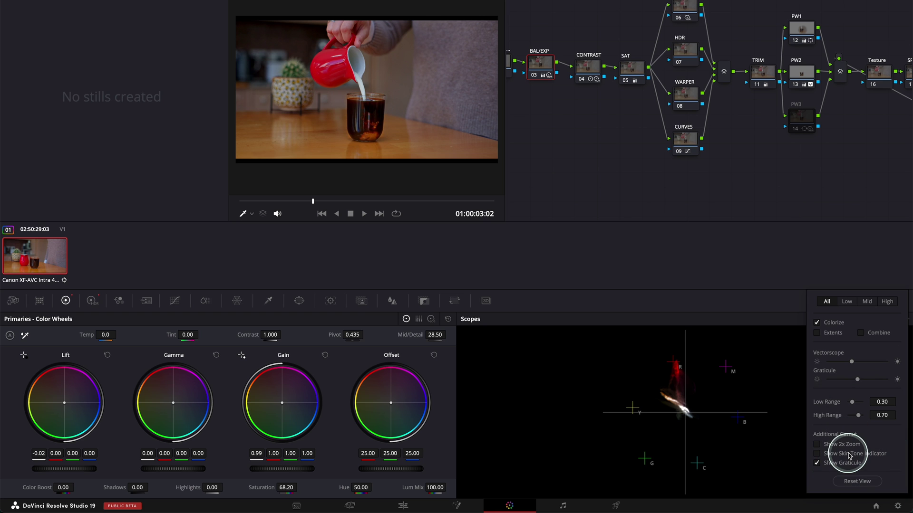
pyautogui.click(703, 412)
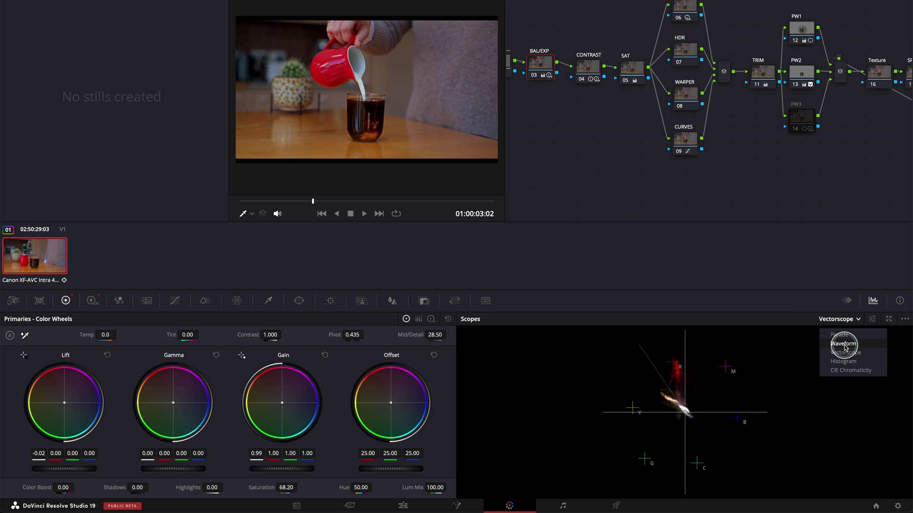
# - Return to the Waveform scope and toggle the R, G and B traces off and back on
pyautogui.click(844, 344)
pyautogui.click(872, 321)
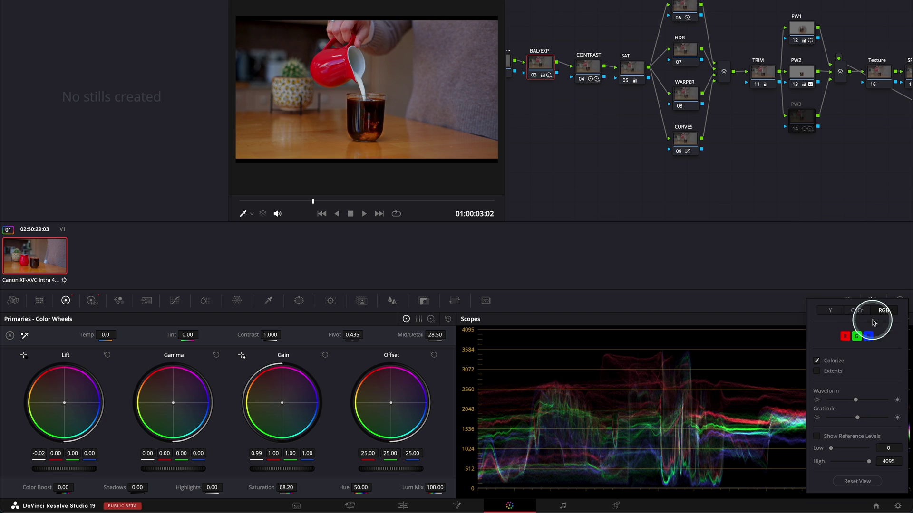
pyautogui.click(846, 336)
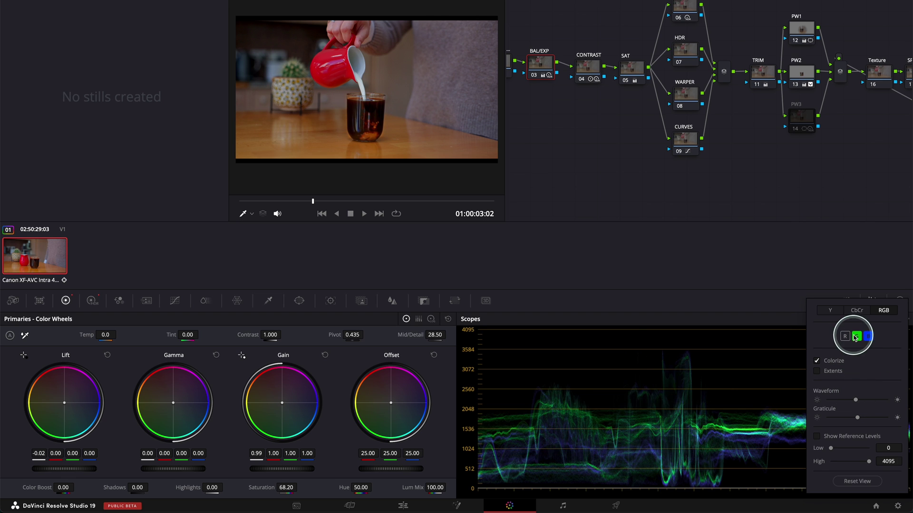
pyautogui.click(856, 336)
pyautogui.click(868, 337)
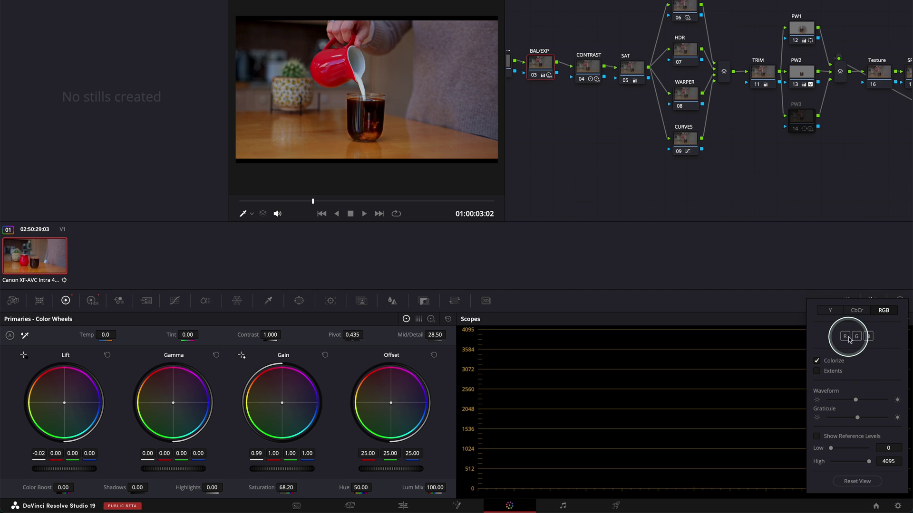
pyautogui.click(844, 337)
pyautogui.click(856, 336)
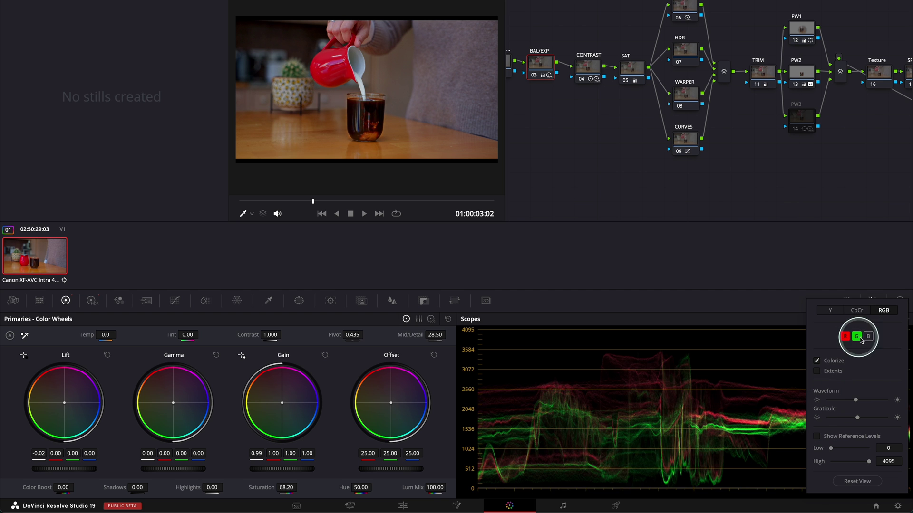
pyautogui.click(868, 337)
pyautogui.click(642, 431)
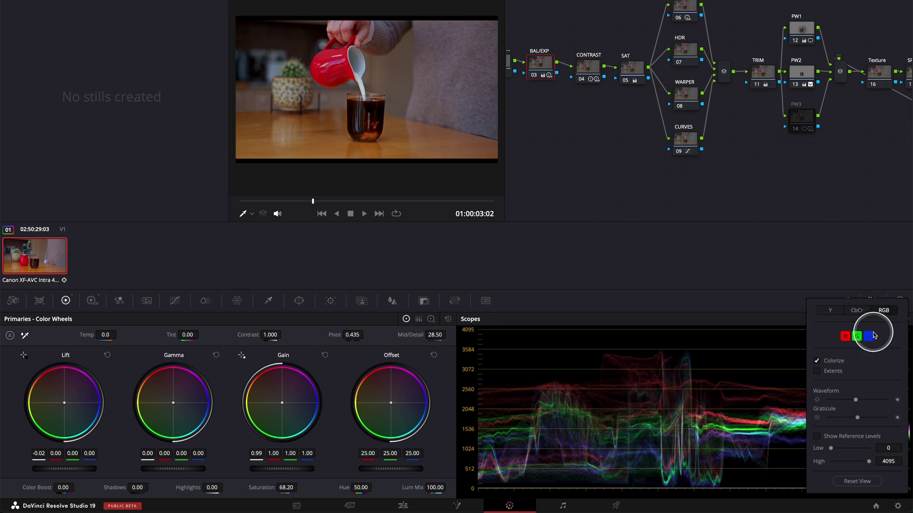
# - Solo the green and then the blue channel trace, then re-enable red, green and blue together
pyautogui.click(858, 337)
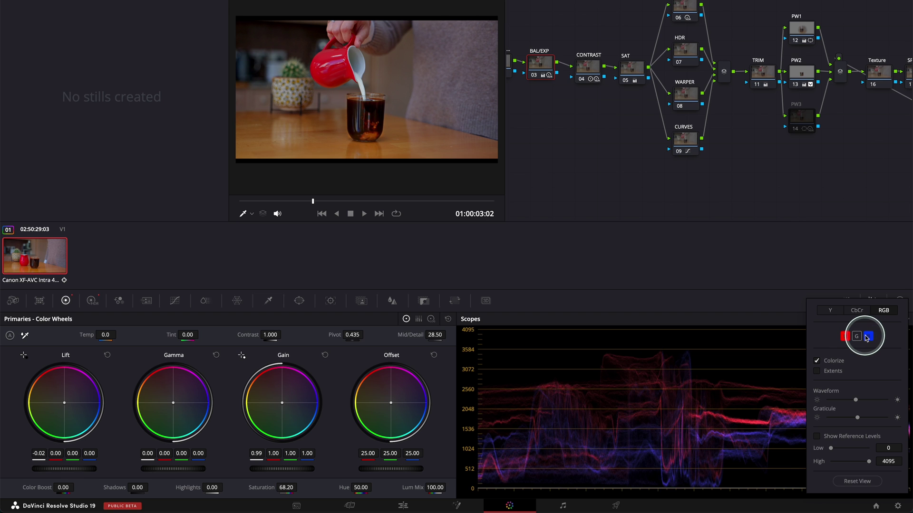
pyautogui.click(867, 337)
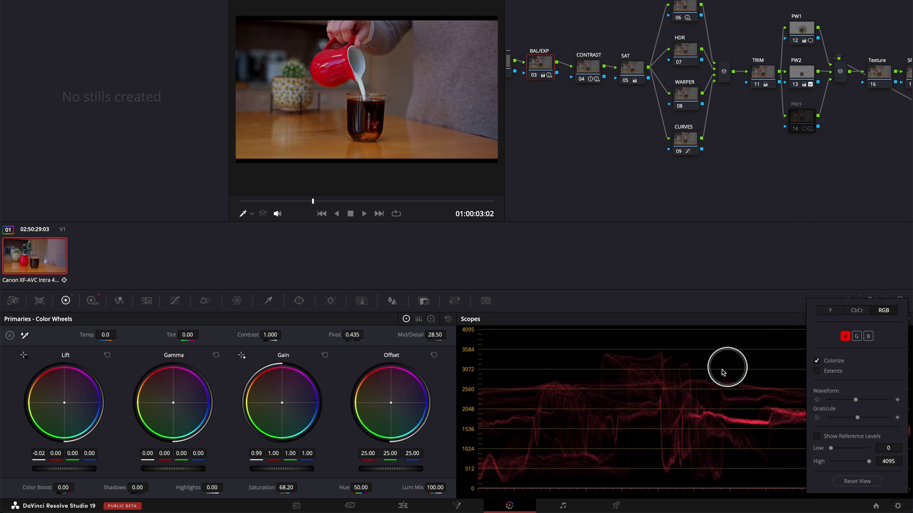
pyautogui.click(845, 337)
pyautogui.click(856, 337)
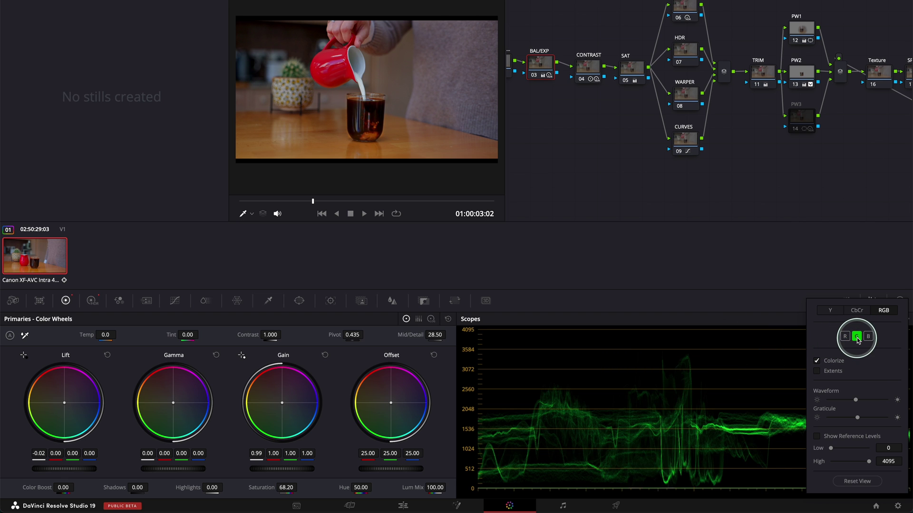
pyautogui.click(857, 338)
pyautogui.click(869, 338)
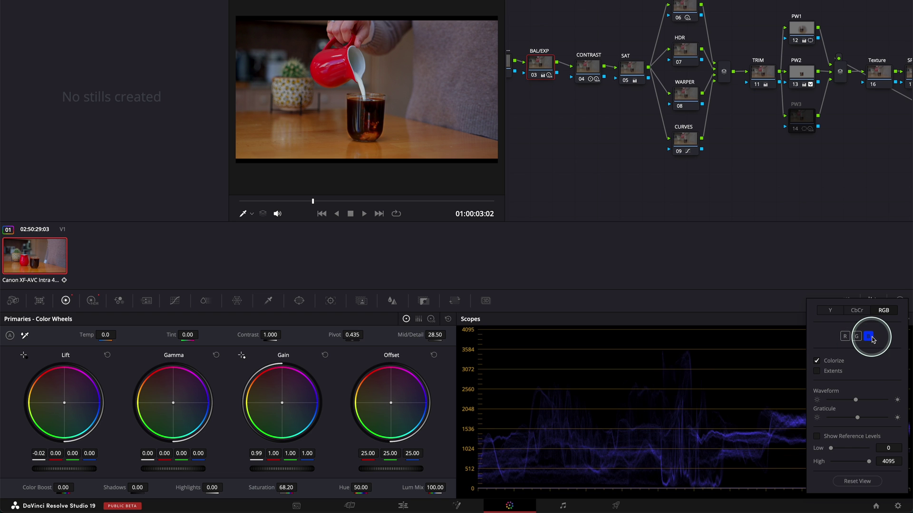
pyautogui.click(868, 336)
pyautogui.click(857, 337)
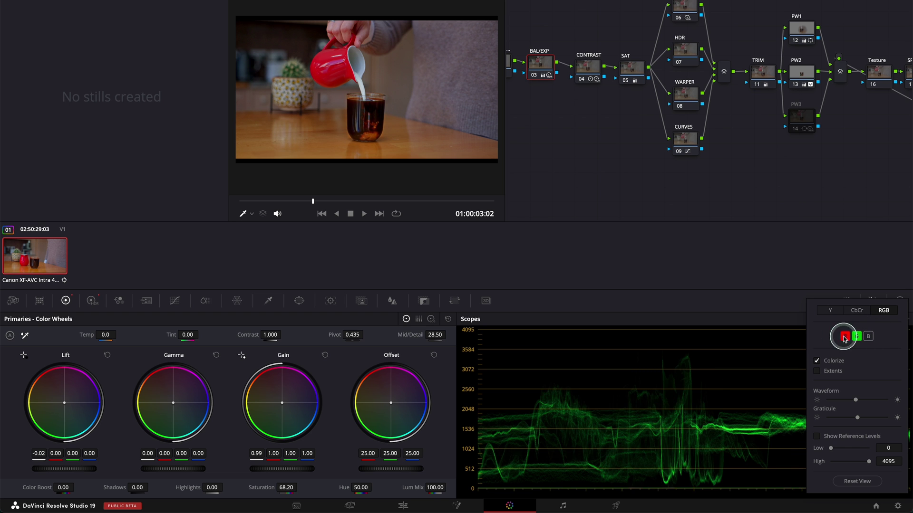
pyautogui.click(868, 336)
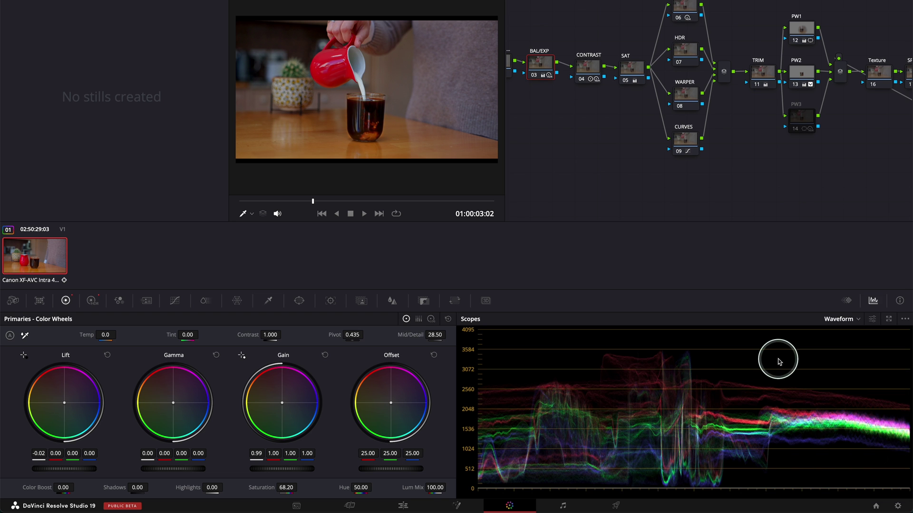